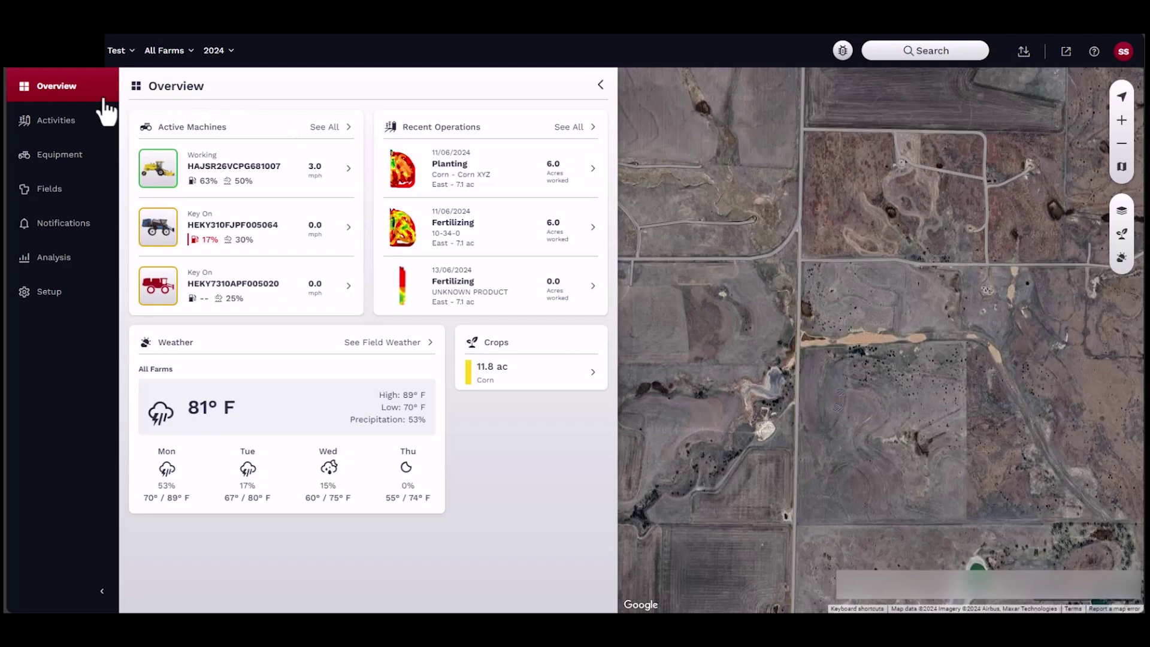
# - Leave the farm overview and show the Setup area in FieldOps
pyautogui.click(50, 292)
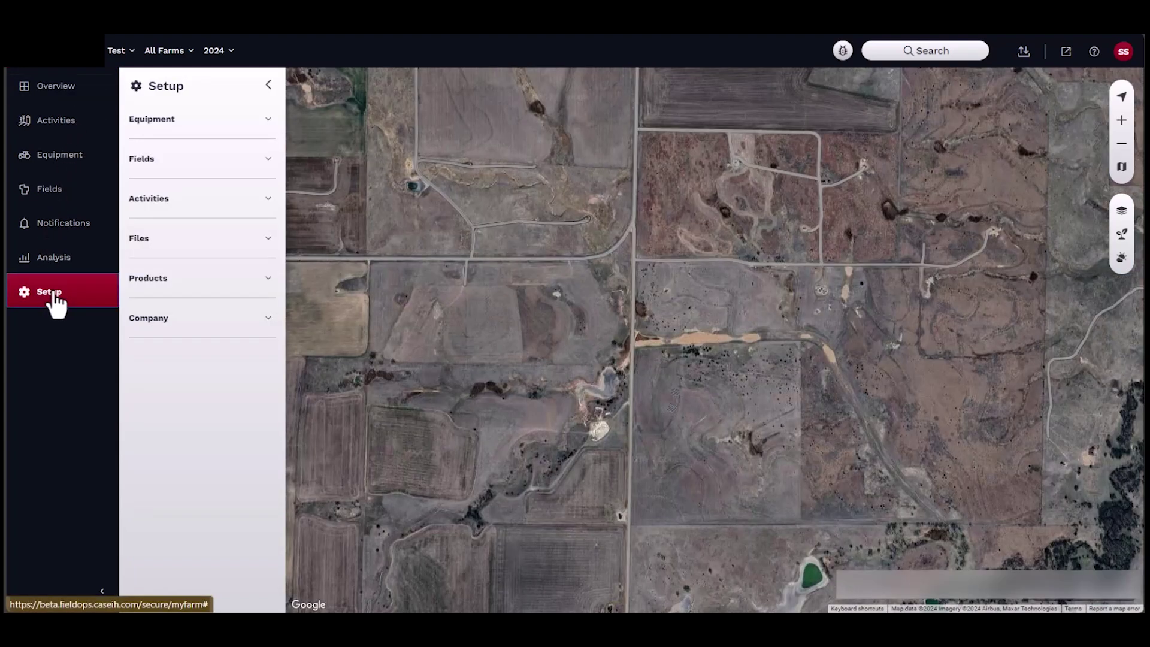
# - Open the Partnership list under Company settings and start adding a new partnership
pyautogui.click(149, 319)
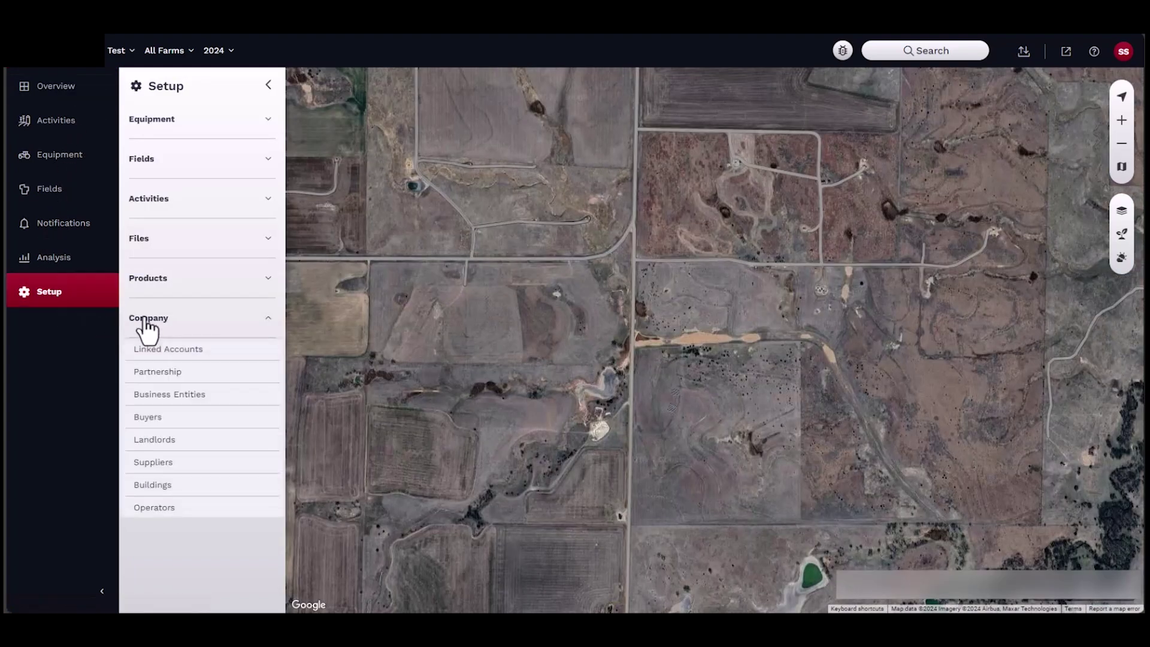
pyautogui.click(159, 371)
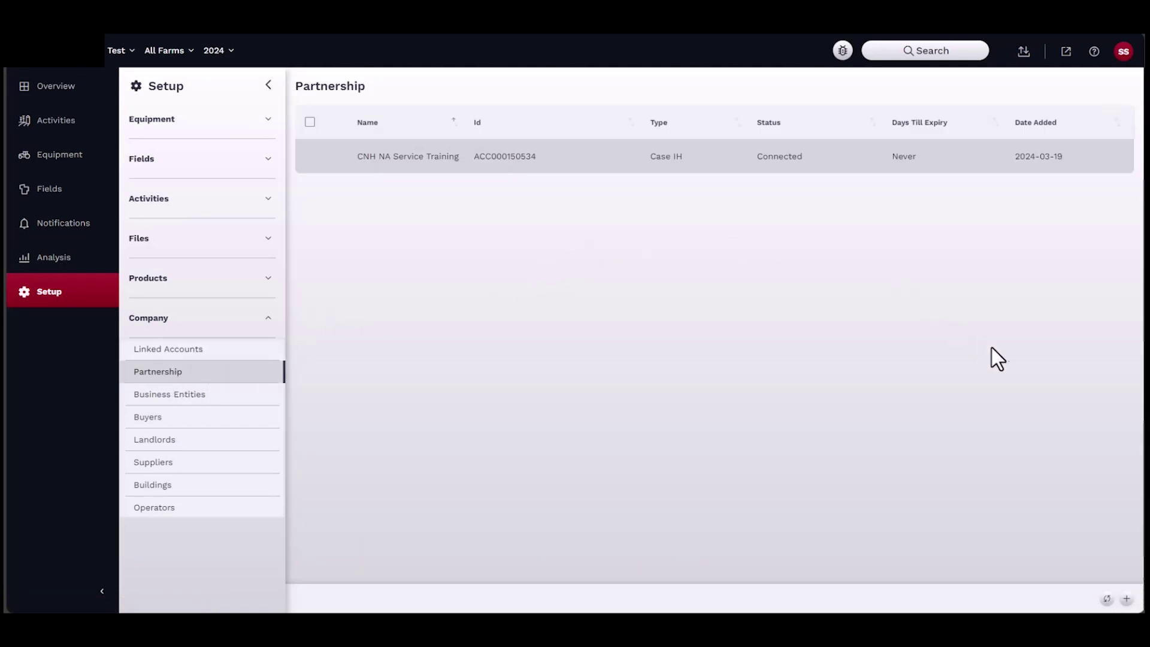
pyautogui.click(1127, 601)
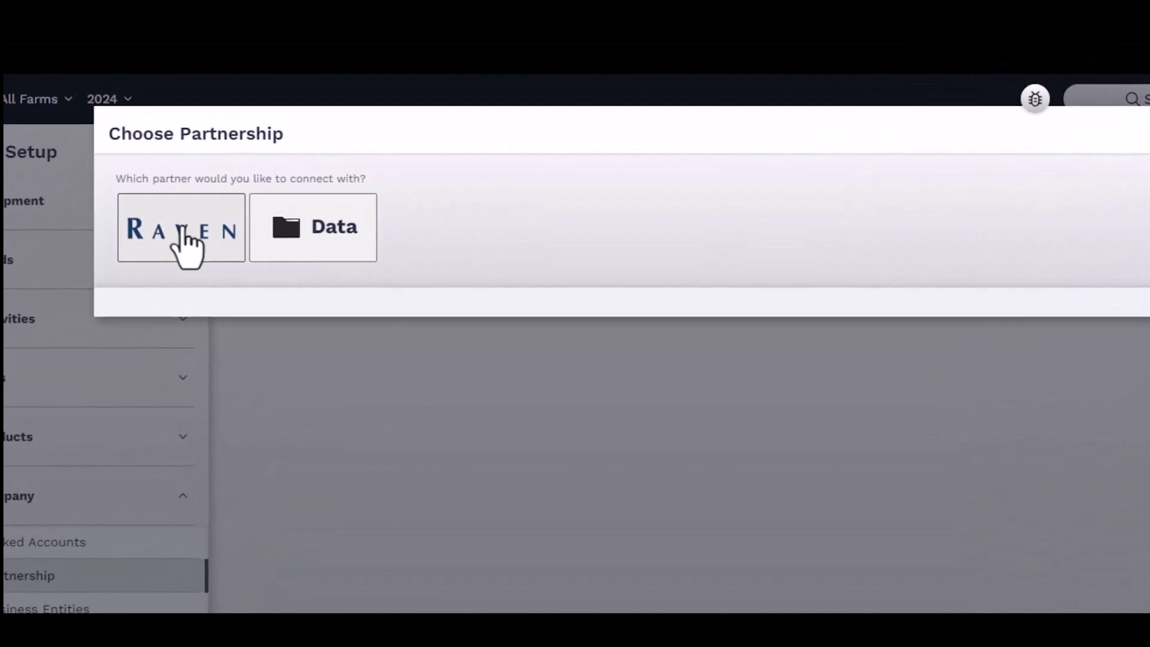
# - Choose Raven as the partner and open the Raven Slingshot portal
pyautogui.click(229, 191)
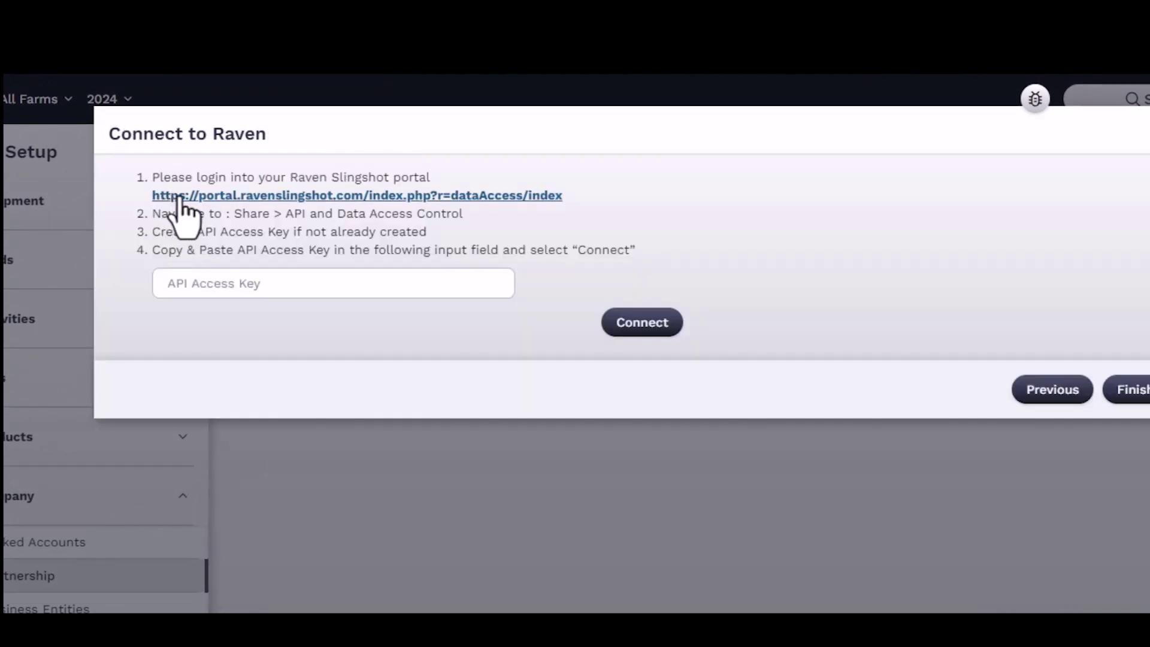
pyautogui.click(367, 198)
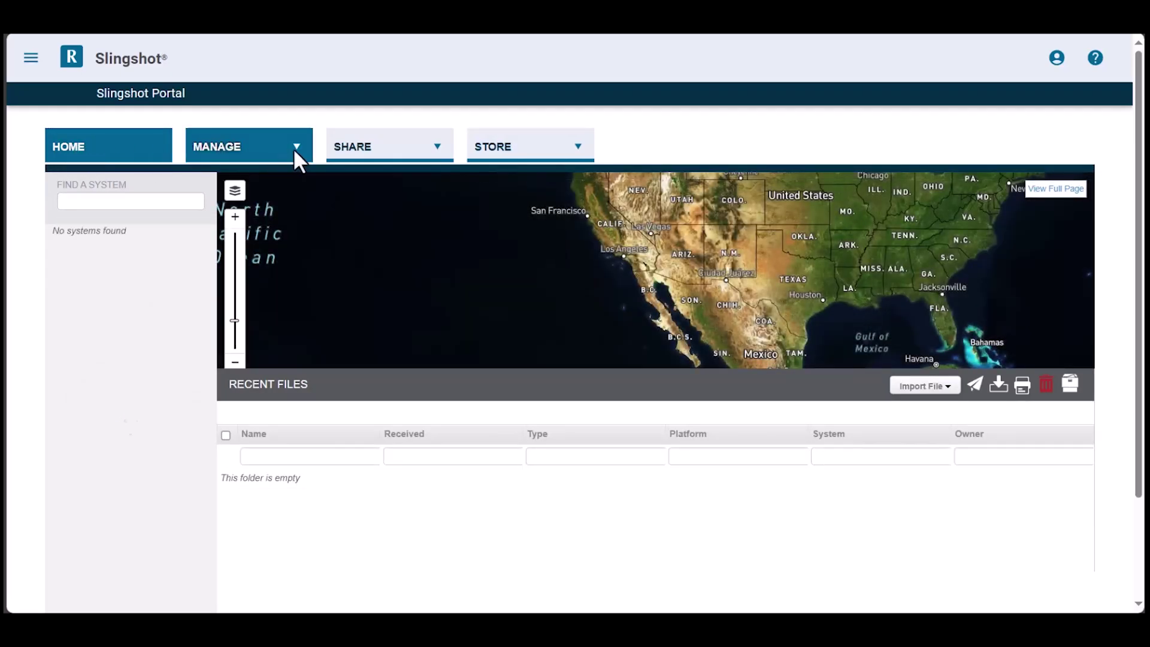
# - Go to Share > API and Data Access Control and begin a new access key
pyautogui.click(294, 149)
pyautogui.moveTo(389, 146)
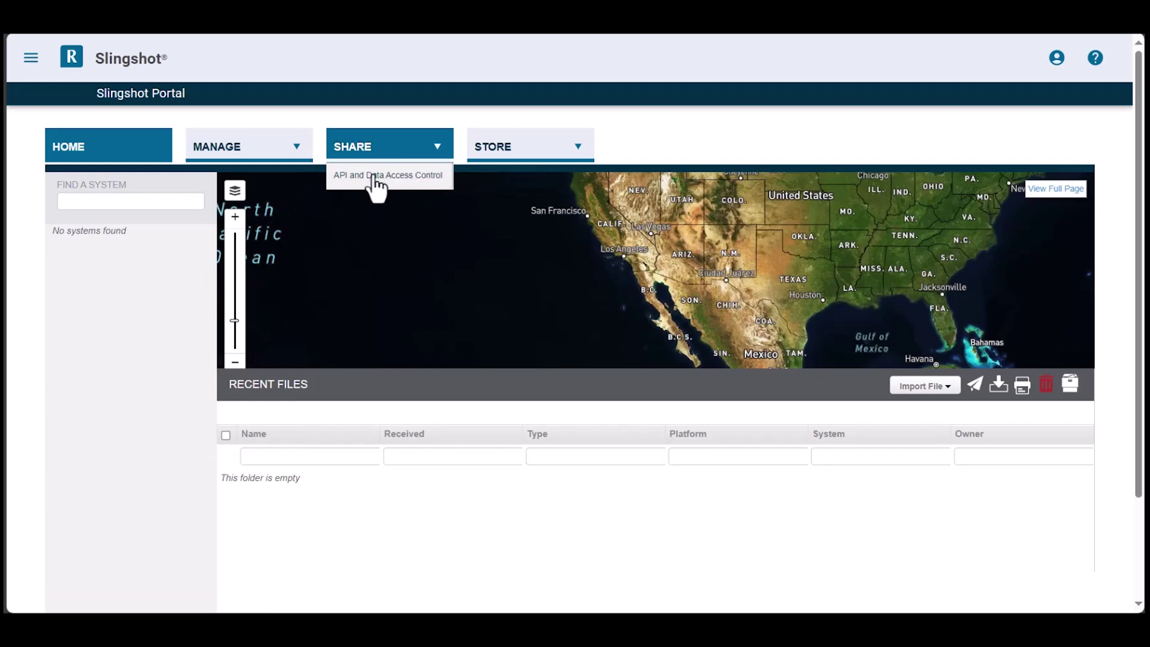
pyautogui.click(377, 180)
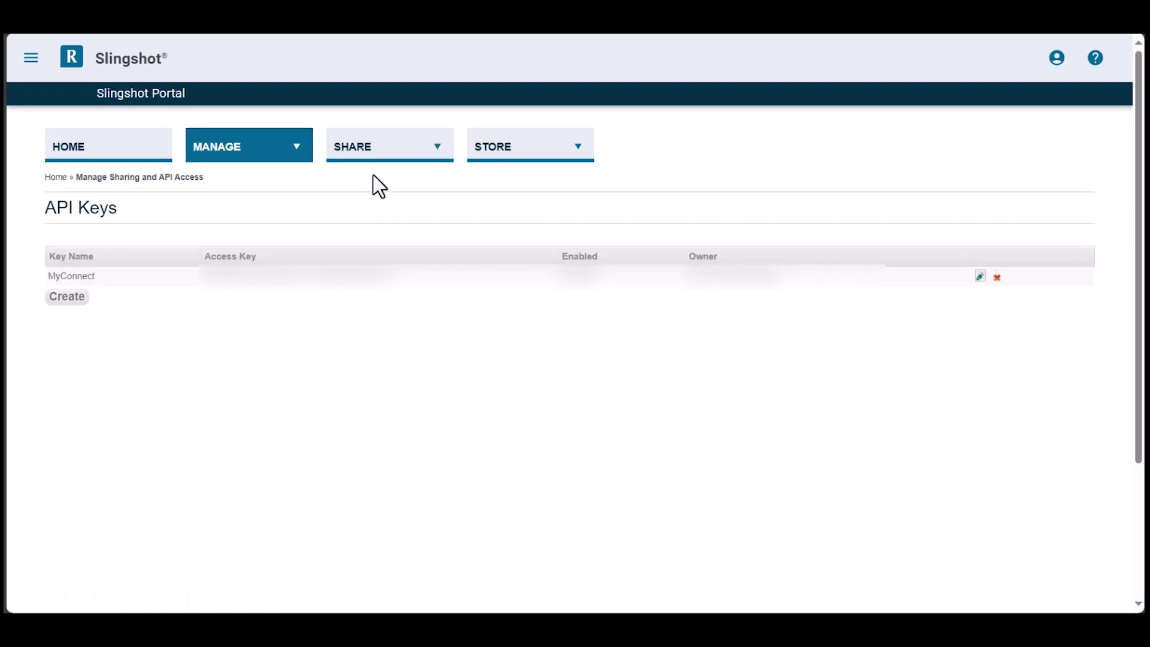
pyautogui.click(76, 302)
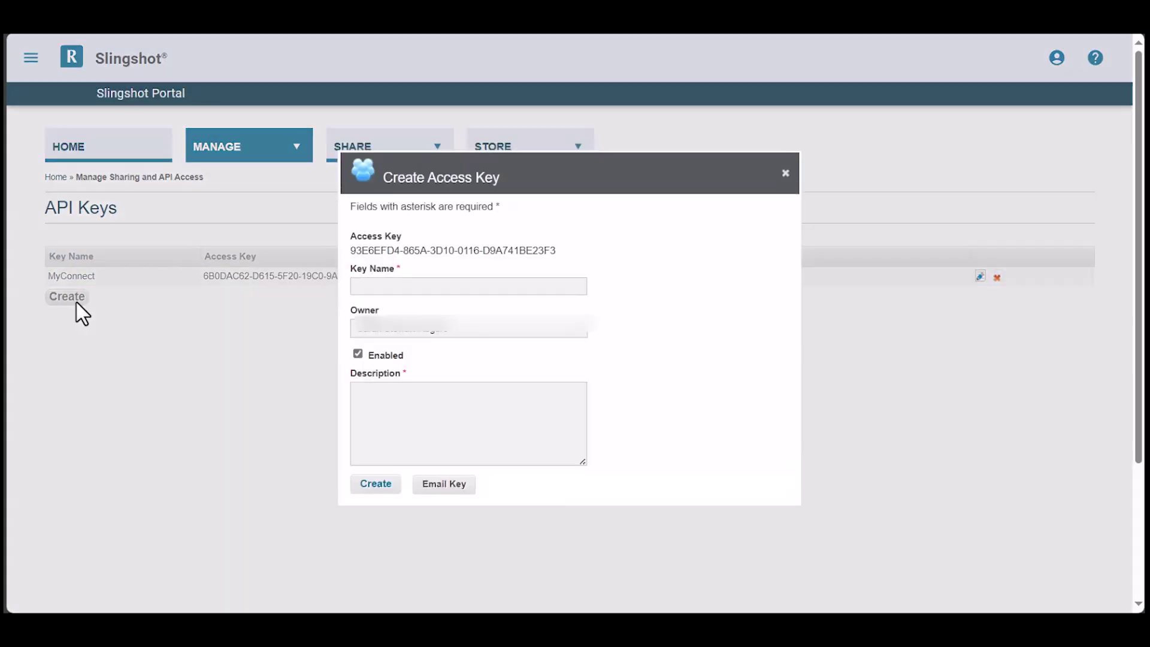
# - Create a Slingshot API access key with name and description FieldOps
pyautogui.click(381, 285)
pyautogui.write('ieldOps')
pyautogui.click(409, 406)
pyautogui.write('eld')
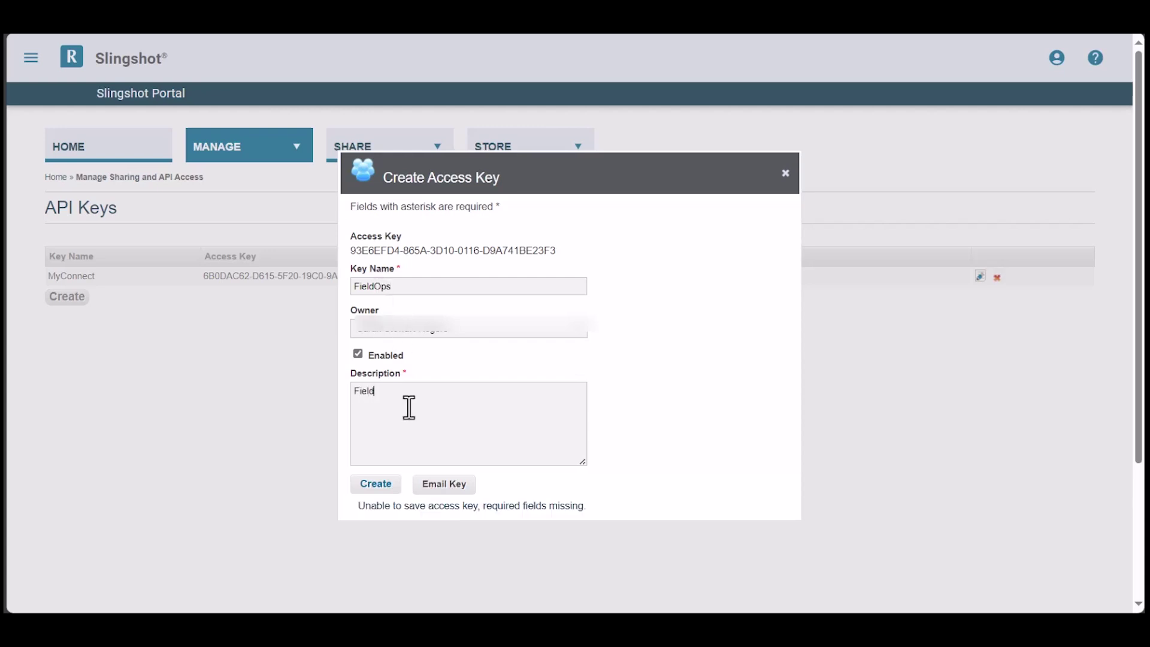
pyautogui.write('Ops')
pyautogui.click(375, 491)
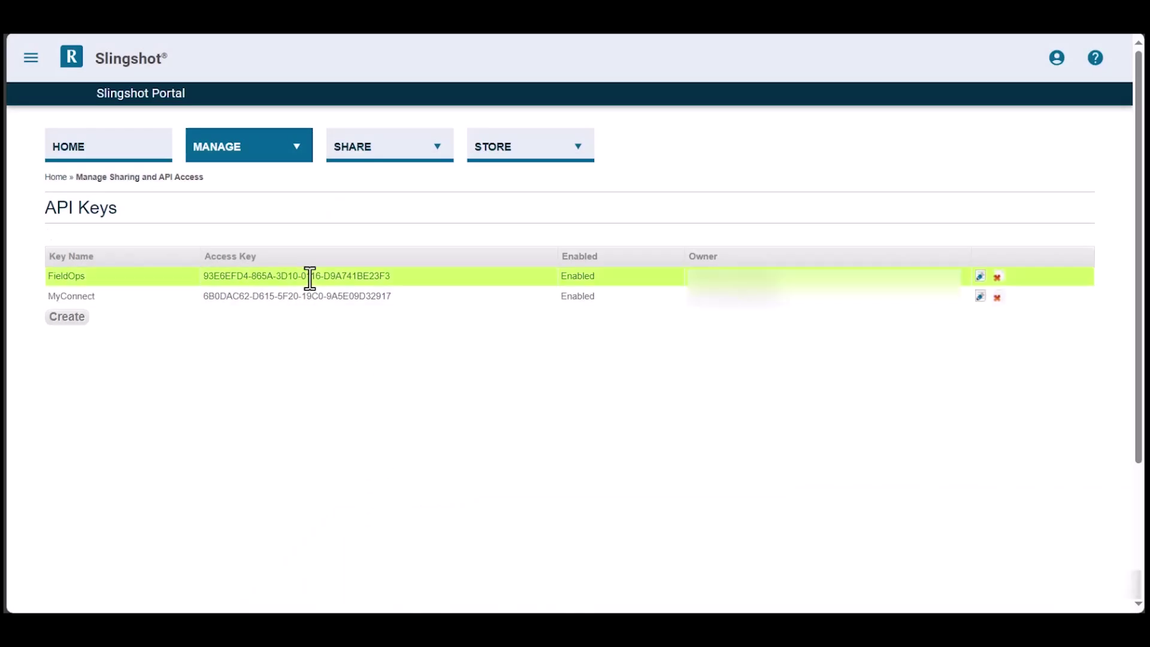
# - Copy the new FieldOps access key to the clipboard
pyautogui.moveTo(205, 277); pyautogui.dragTo(387, 277)
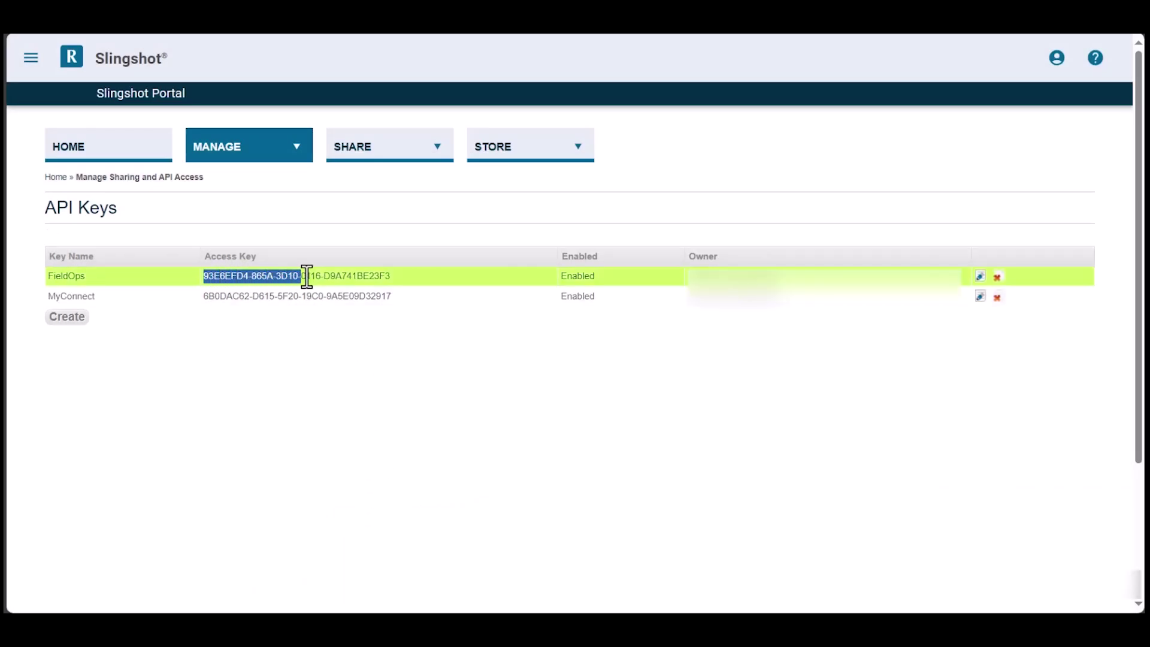
pyautogui.rightClick(391, 276)
pyautogui.click(392, 274)
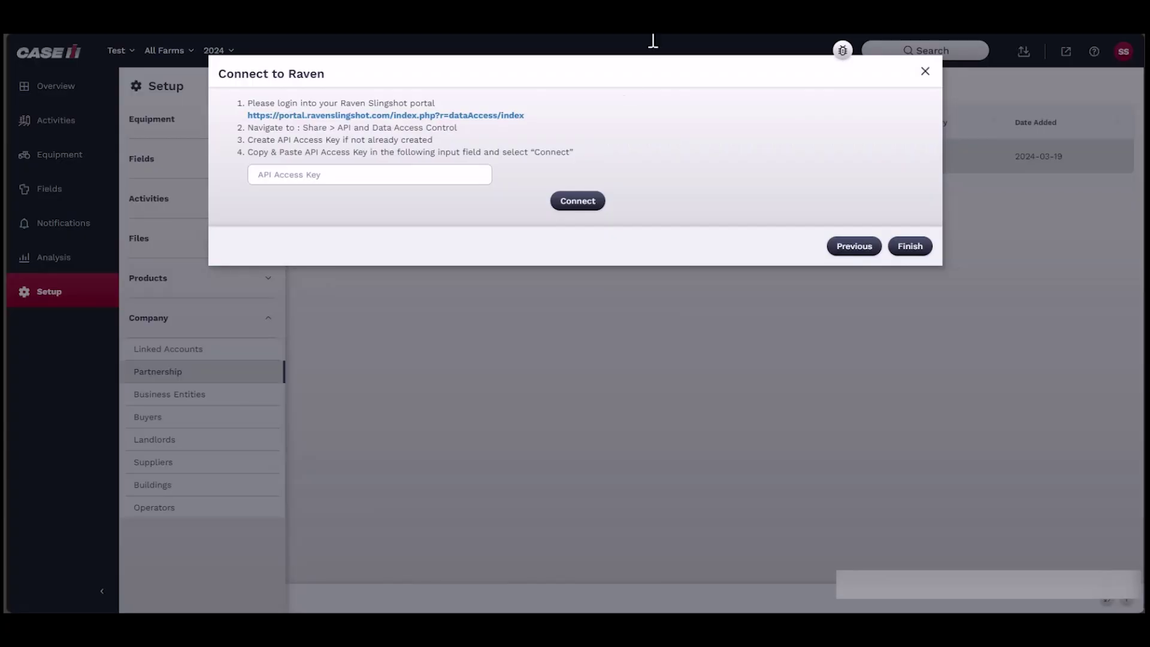
# - Connect Raven using the pasted FieldOps access key and acknowledge the success alert
pyautogui.hotkey('ctrl', 'v')
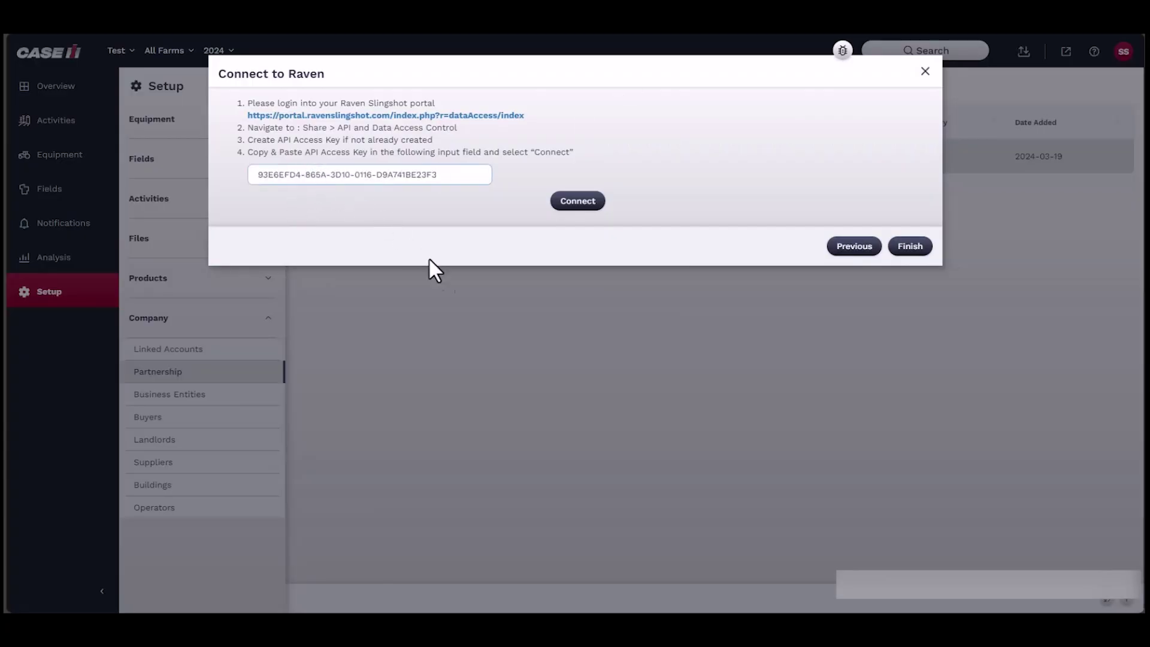
pyautogui.click(578, 200)
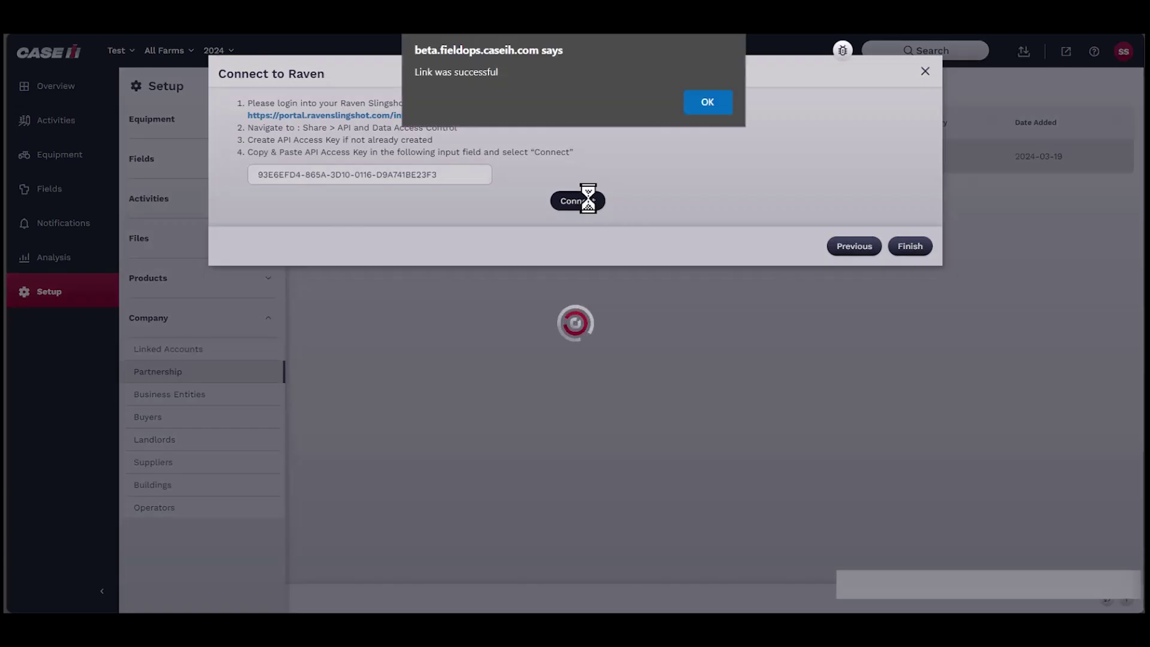
pyautogui.click(708, 102)
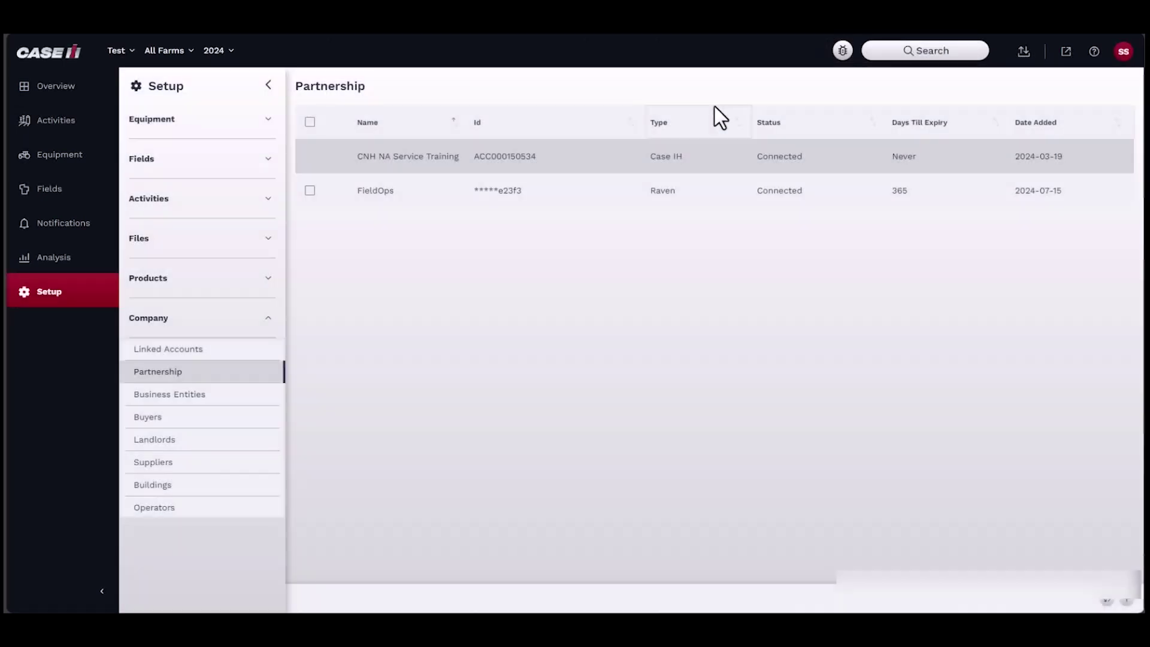